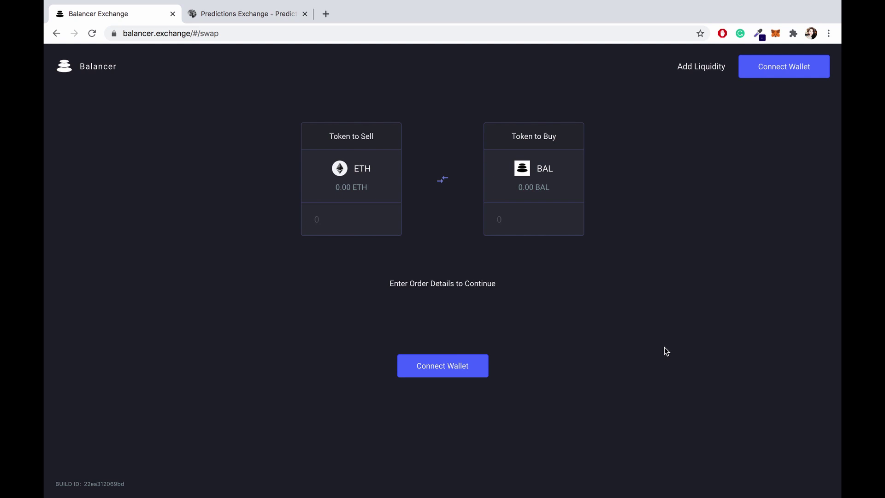
# Step: Set the amount of ETH to sell for BAL to 1 and expand the order's pool breakdown
pyautogui.click(353, 220)
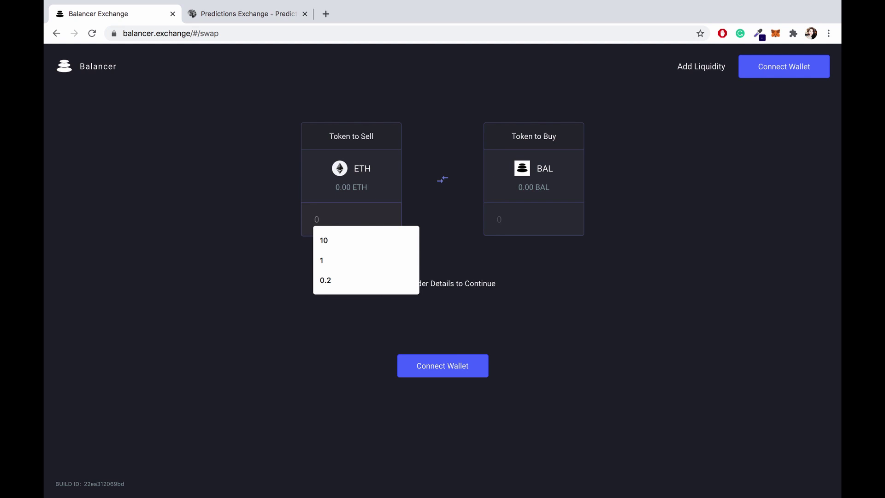
pyautogui.click(384, 260)
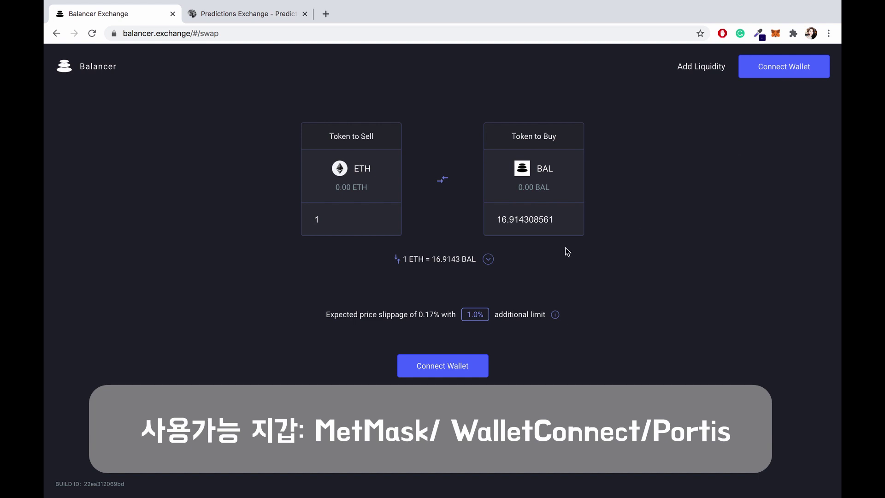
pyautogui.click(490, 261)
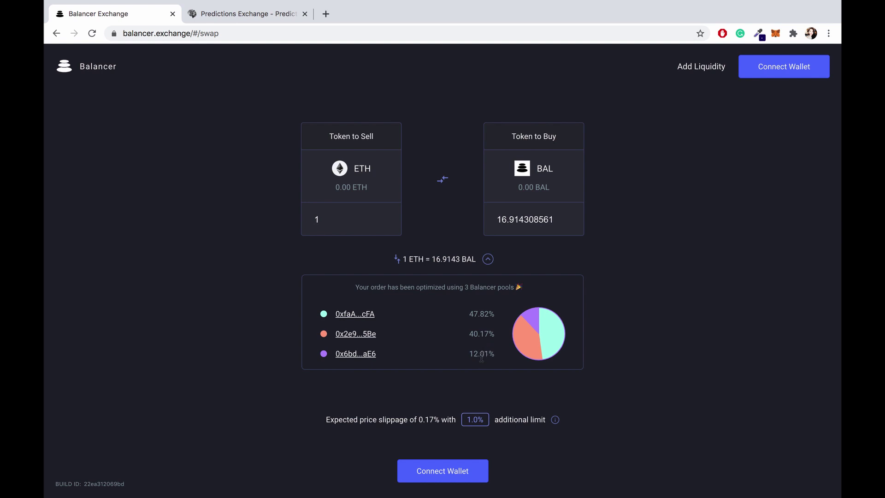
# Step: Highlight the expected price slippage text and its percentage below the order details
pyautogui.moveTo(326, 420); pyautogui.dragTo(415, 420)
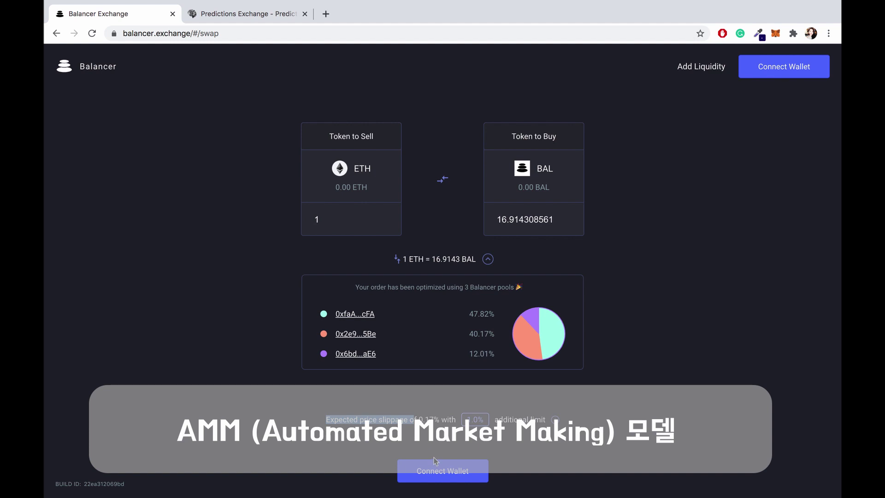
pyautogui.click(420, 422)
pyautogui.moveTo(420, 420); pyautogui.dragTo(442, 416)
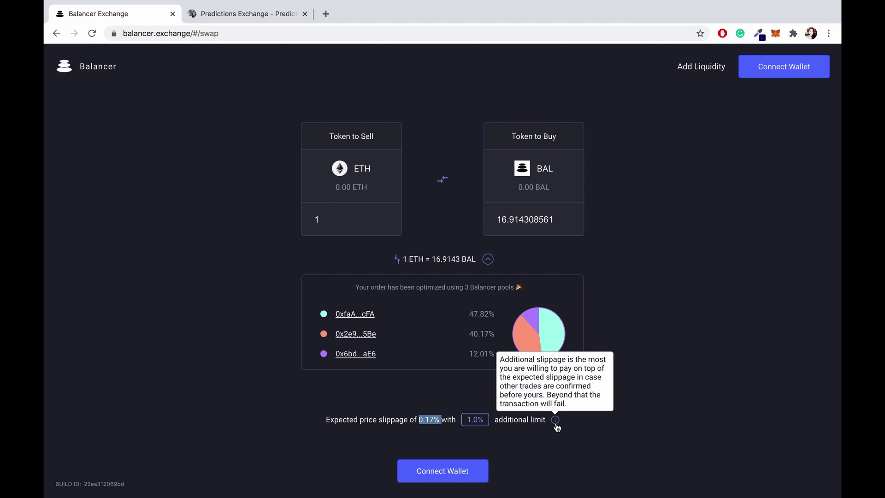
# Step: Try additional slippage limits of 0.5% and 0.1%, and set the limit back to 1.0%
pyautogui.click(472, 421)
pyautogui.scroll(-1, 470, 406)
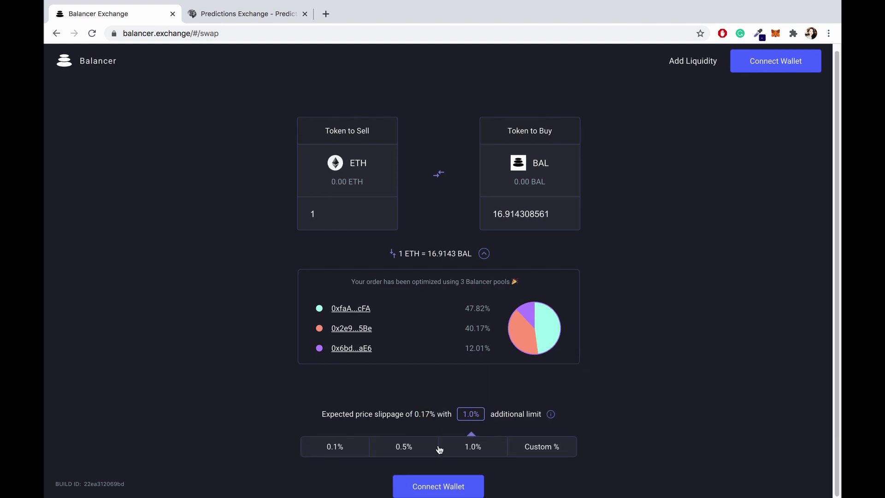
pyautogui.click(392, 450)
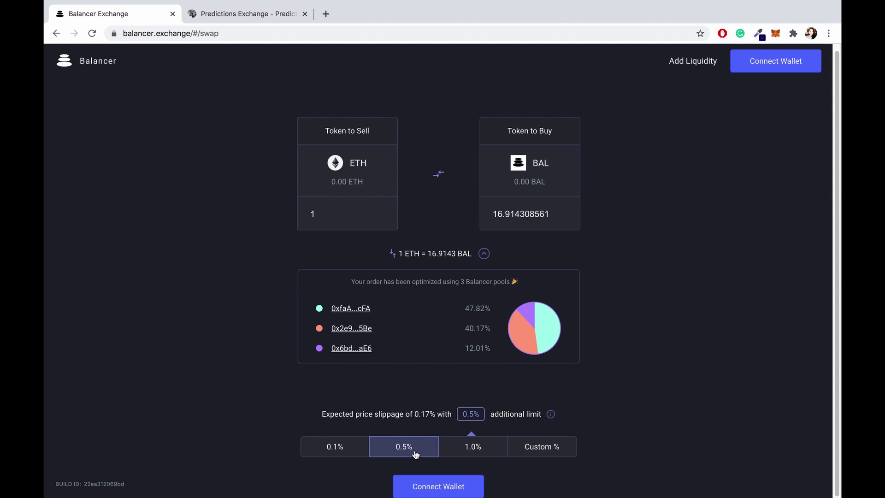
pyautogui.click(340, 452)
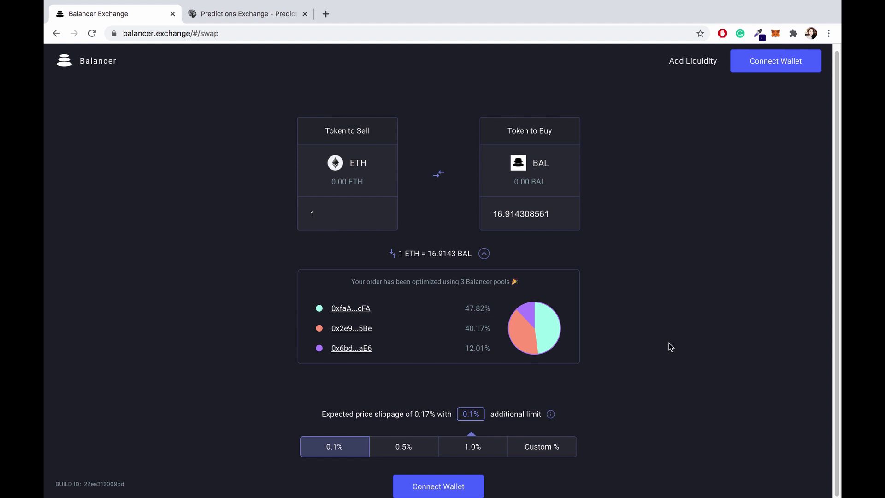
pyautogui.scroll(1, 645, 396)
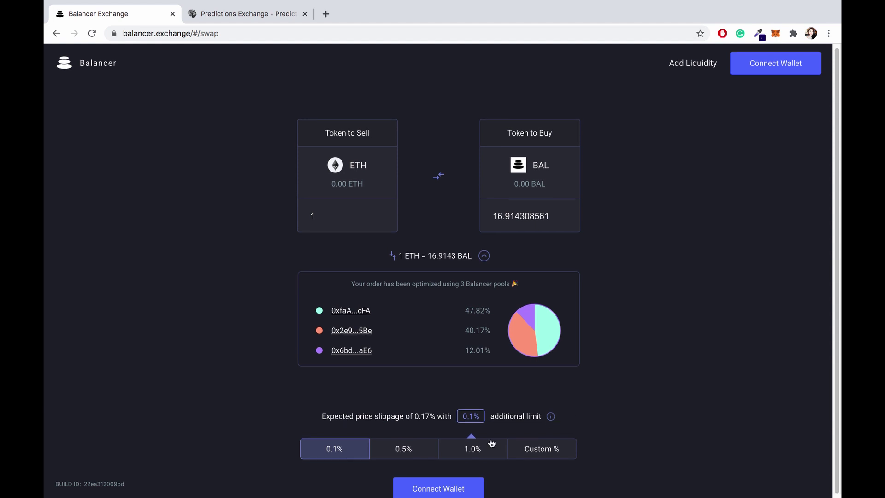
pyautogui.click(484, 450)
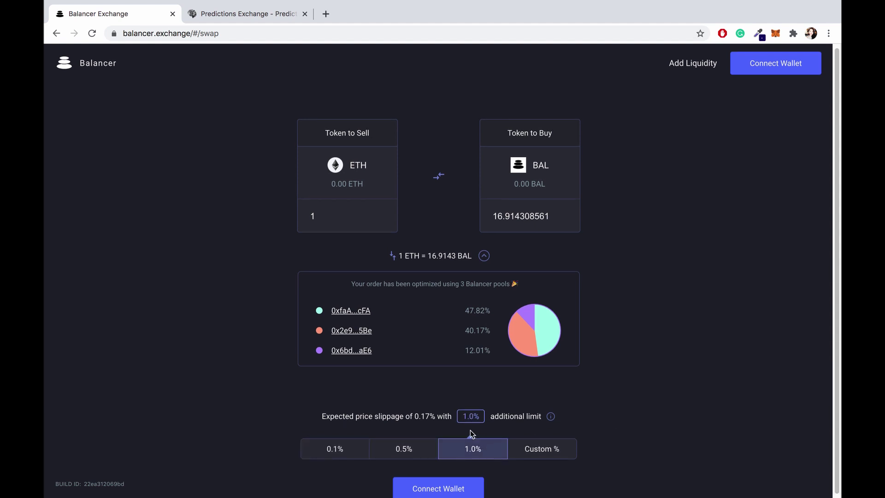
pyautogui.click(470, 416)
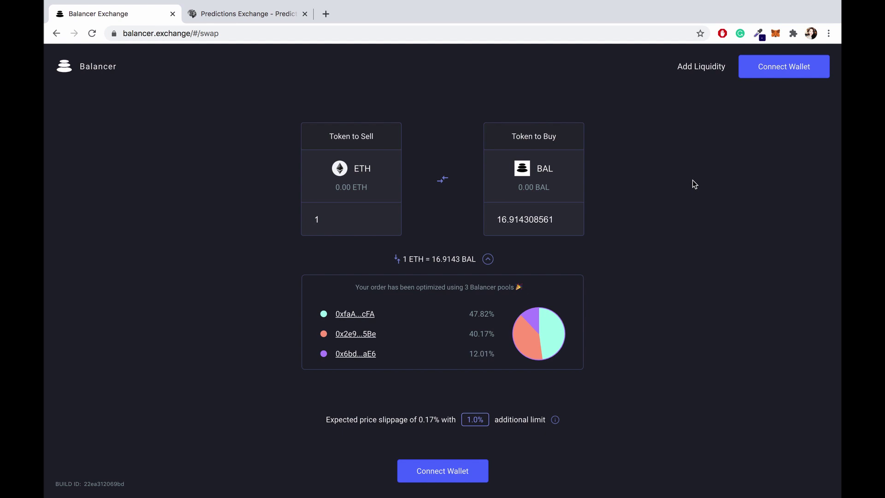
# Step: Open the liquidity pool management page and look through the list of shared pools
pyautogui.click(713, 75)
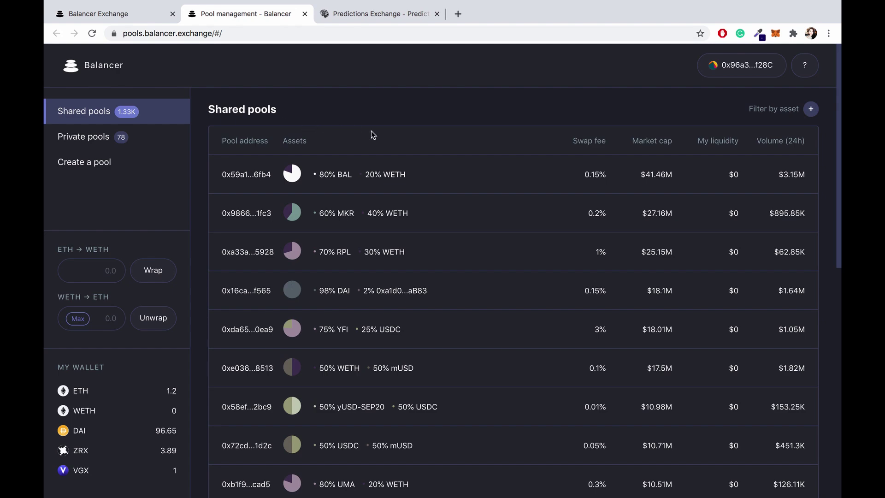
pyautogui.scroll(-10, 380, 296)
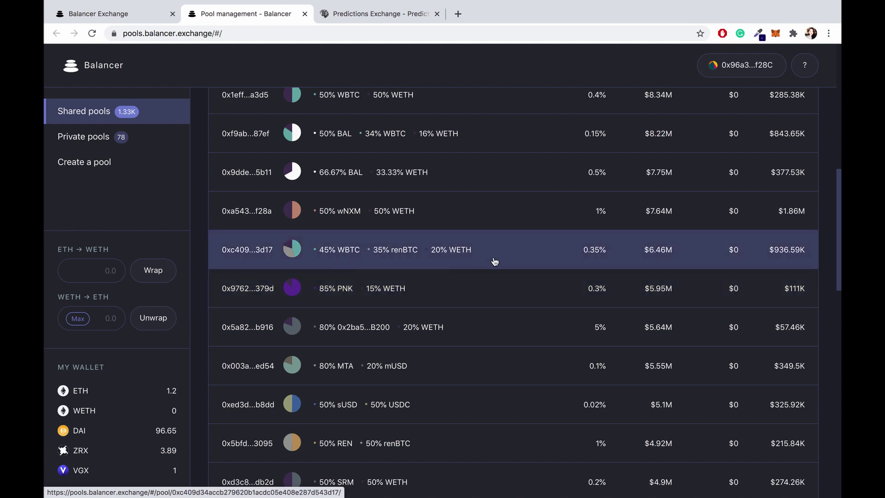
pyautogui.scroll(10, 494, 262)
pyautogui.scroll(2, 496, 264)
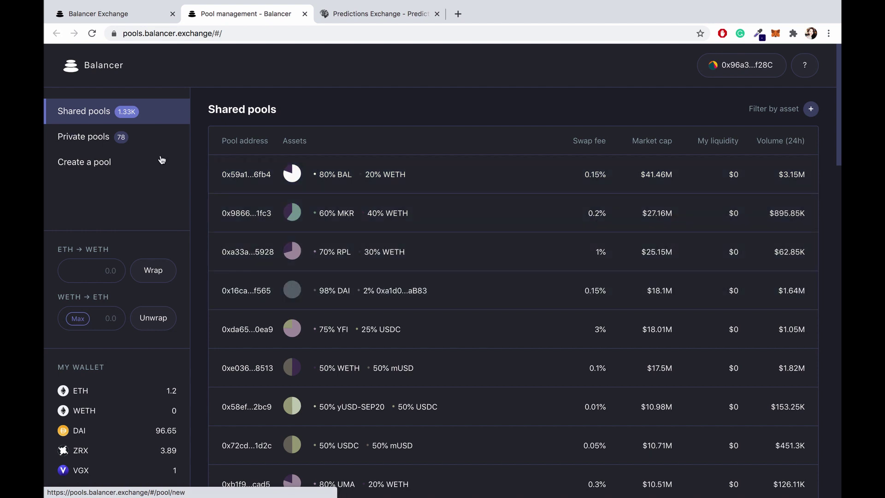
# Step: View the private pools list, and return to the shared pools to examine their market cap
pyautogui.click(78, 137)
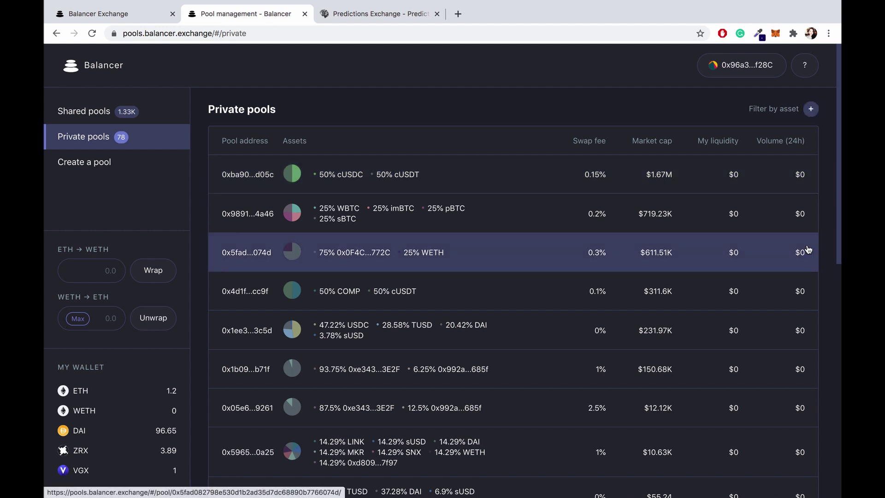
pyautogui.click(101, 113)
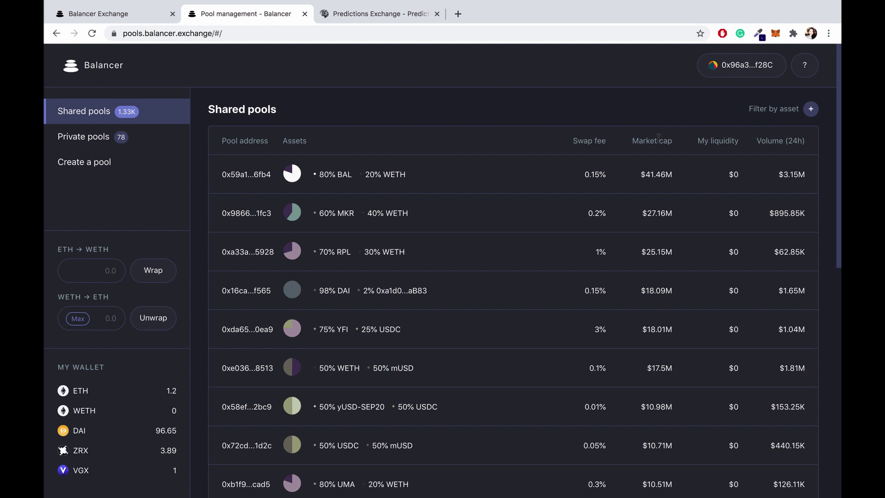
pyautogui.moveTo(633, 143); pyautogui.dragTo(673, 143)
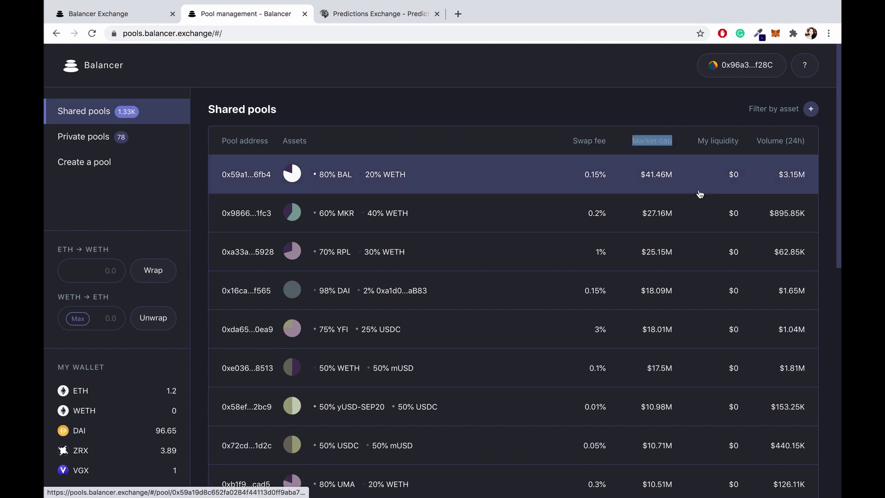
pyautogui.click(667, 132)
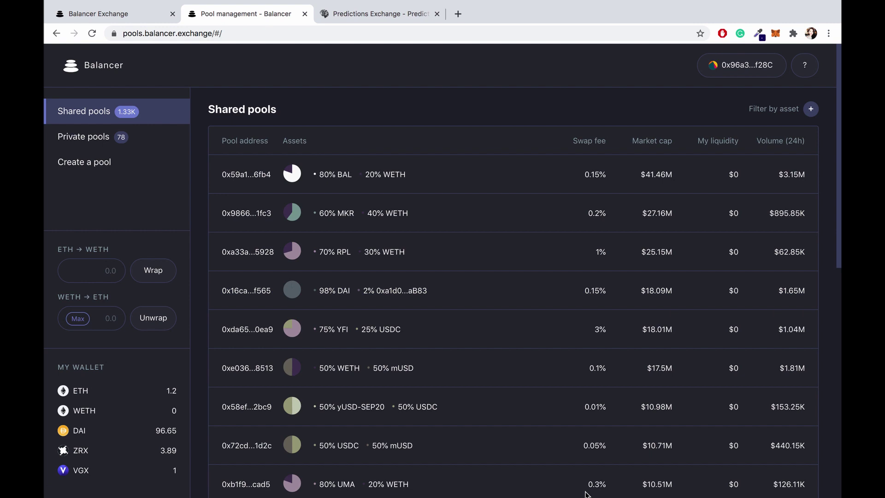
pyautogui.moveTo(348, 411)
pyautogui.mouseDown()
pyautogui.moveTo(457, 410)
pyautogui.moveTo(335, 416)
pyautogui.mouseUp()
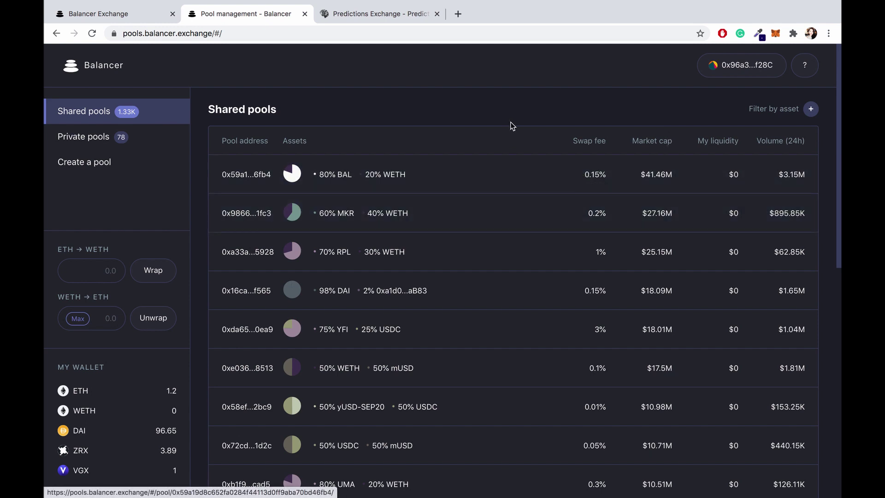
# Step: Switch to Predictions.Exchange and examine the return on liquidity of the pools on its Balancer page
pyautogui.click(353, 14)
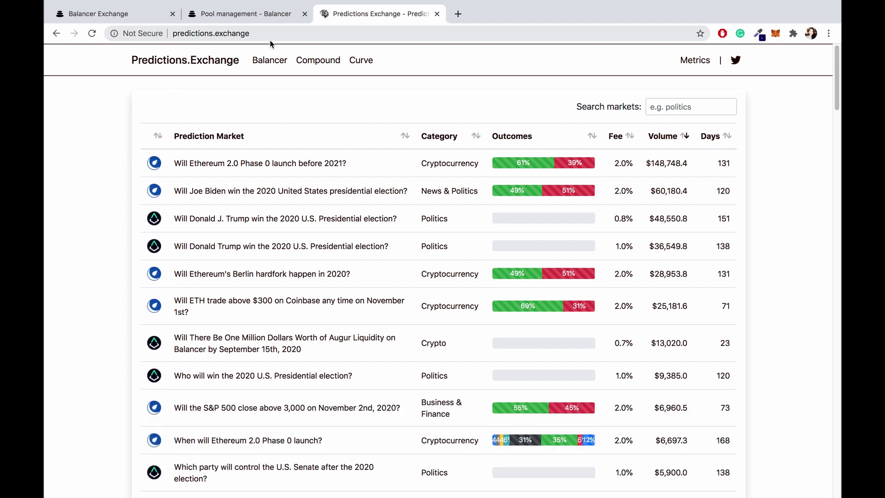
pyautogui.click(280, 62)
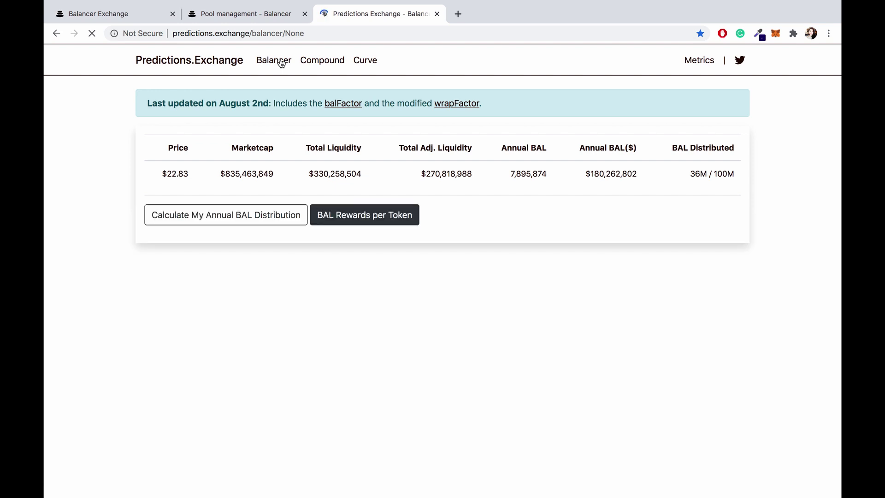
pyautogui.scroll(-2, 226, 258)
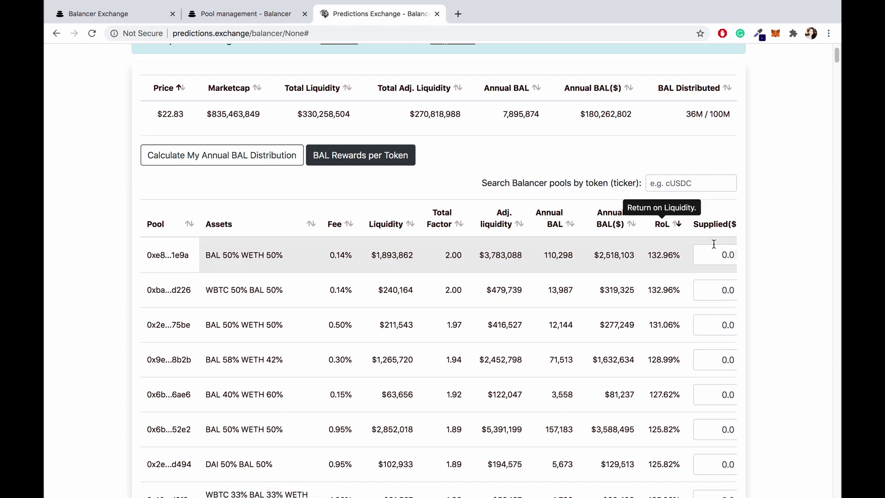
pyautogui.scroll(1, 714, 244)
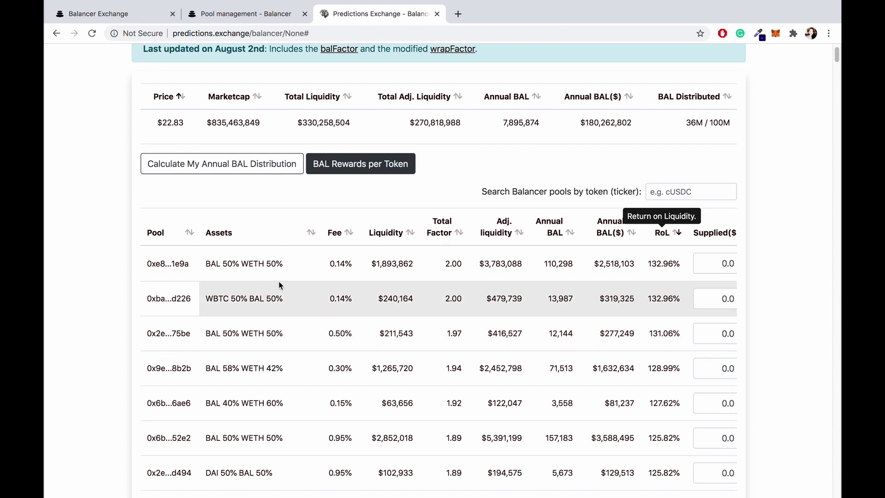
# Step: Return to Balancer pool management and examine the shared pools list and the ETH to WETH wrapping section
pyautogui.click(256, 16)
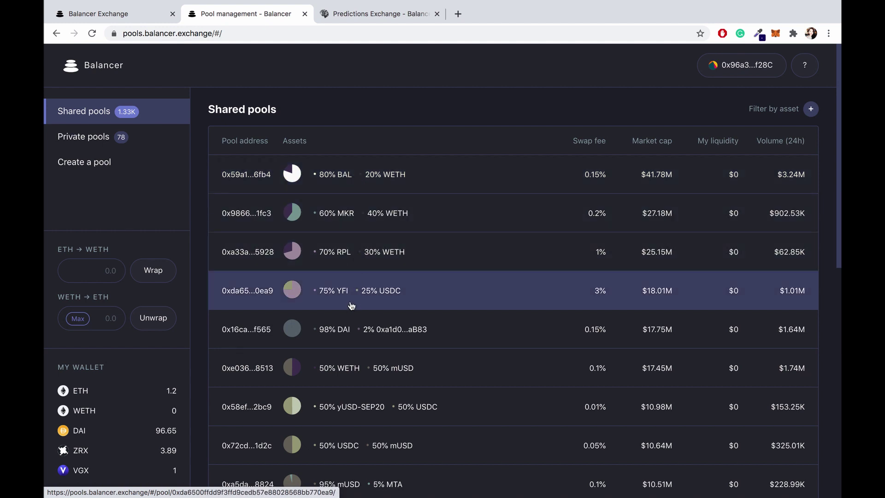
pyautogui.scroll(-1, 352, 306)
pyautogui.scroll(-4, 351, 307)
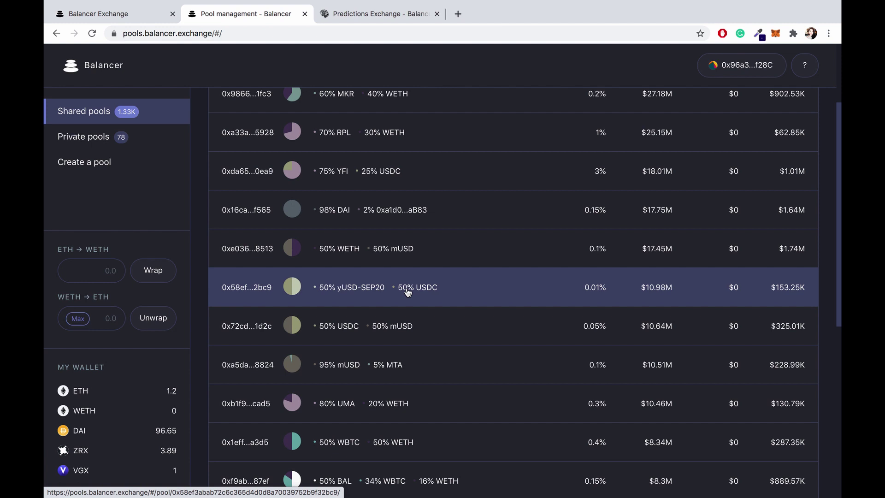
pyautogui.scroll(3, 408, 291)
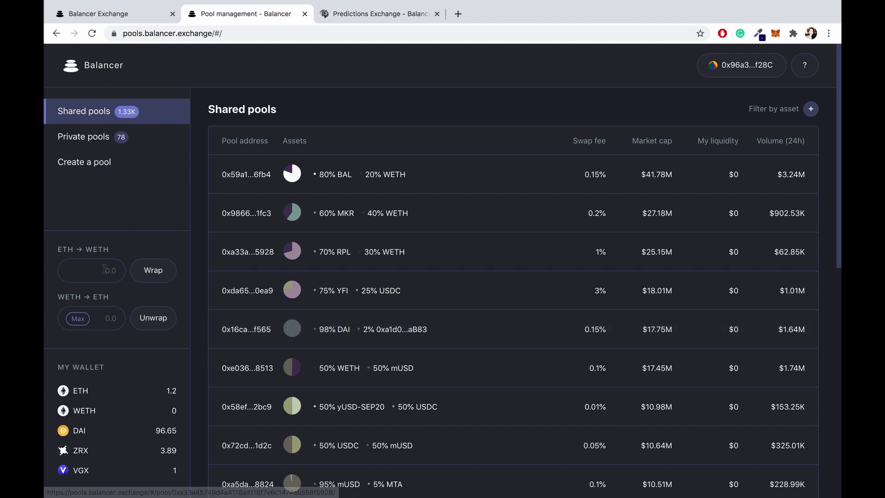
pyautogui.moveTo(57, 250); pyautogui.dragTo(118, 256)
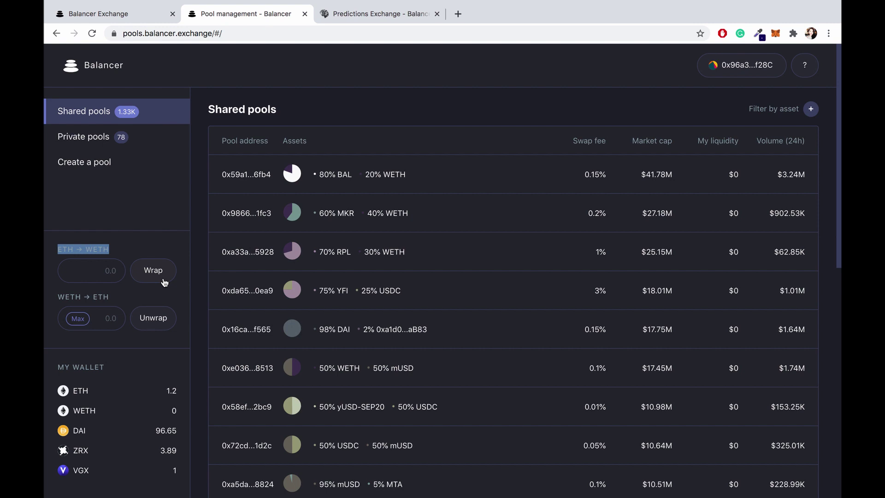
pyautogui.click(184, 316)
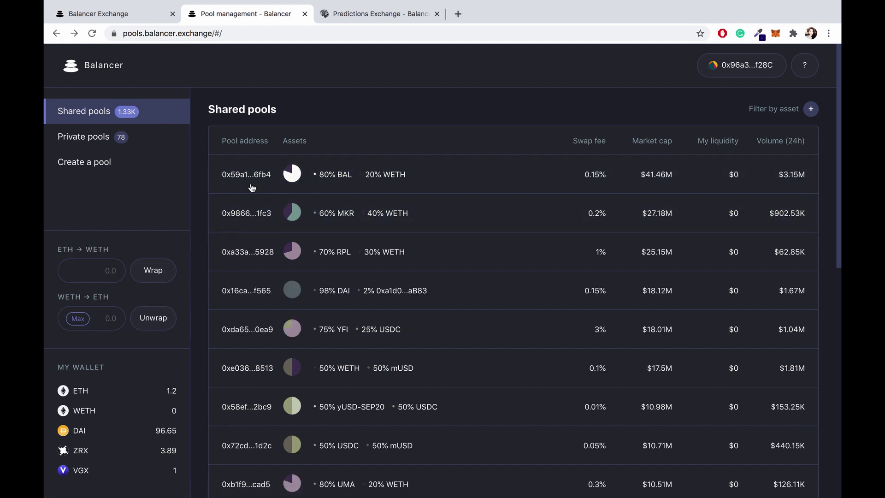
# Step: Start adding liquidity to the 80% BAL / 20% WETH shared pool and start the proxy contract setup
pyautogui.click(361, 177)
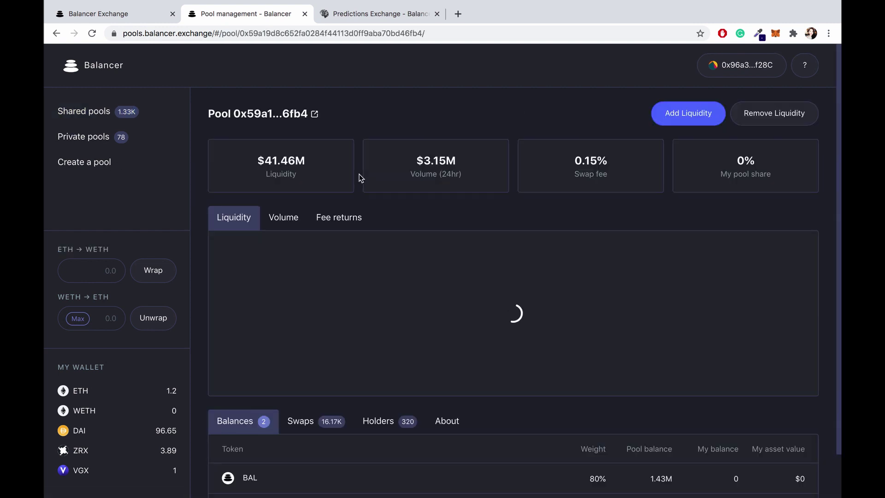
pyautogui.click(689, 113)
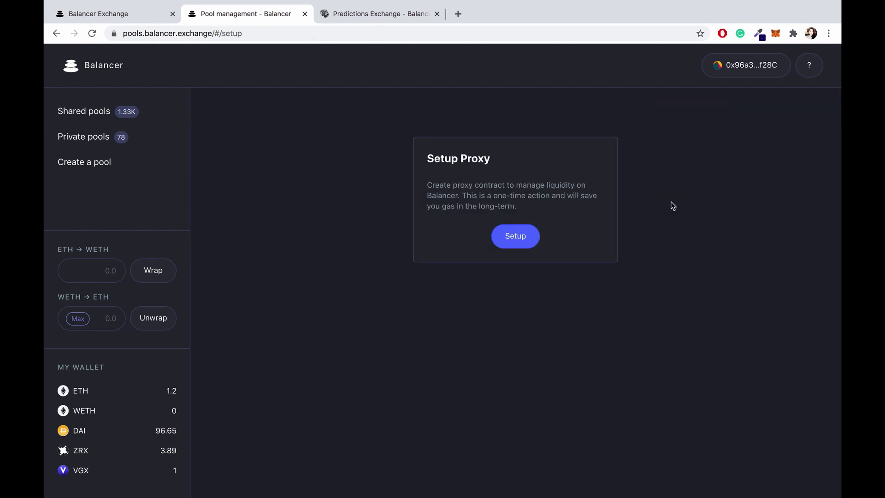
pyautogui.moveTo(438, 160); pyautogui.dragTo(472, 159)
pyautogui.click(558, 161)
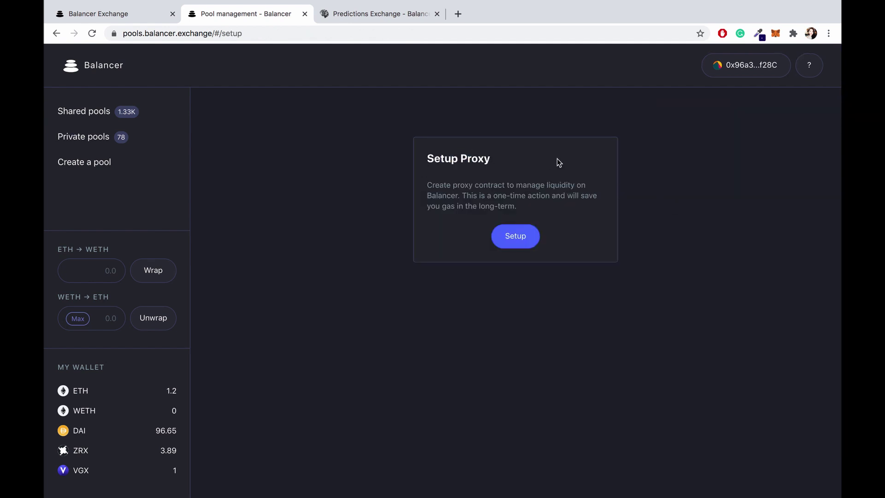
pyautogui.click(517, 239)
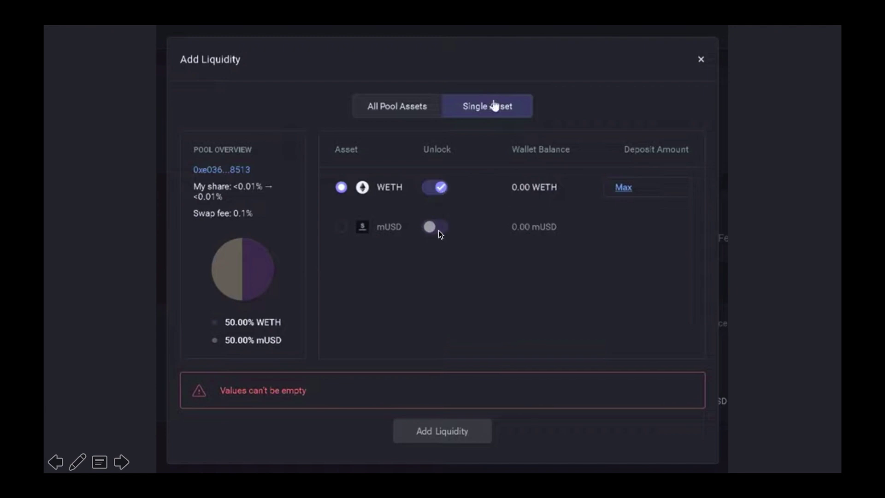
pyautogui.click(340, 186)
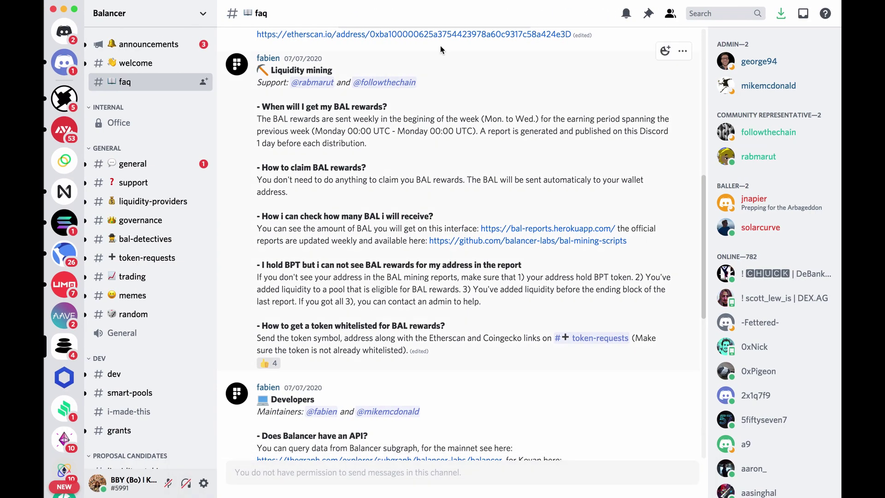
# Step: Read the BAL rewards FAQ in Discord, open its bal-reports.herokuapp.com mining reports, and return to the Balancer pool management page
pyautogui.scroll(1, 440, 49)
pyautogui.moveTo(261, 121); pyautogui.dragTo(400, 125)
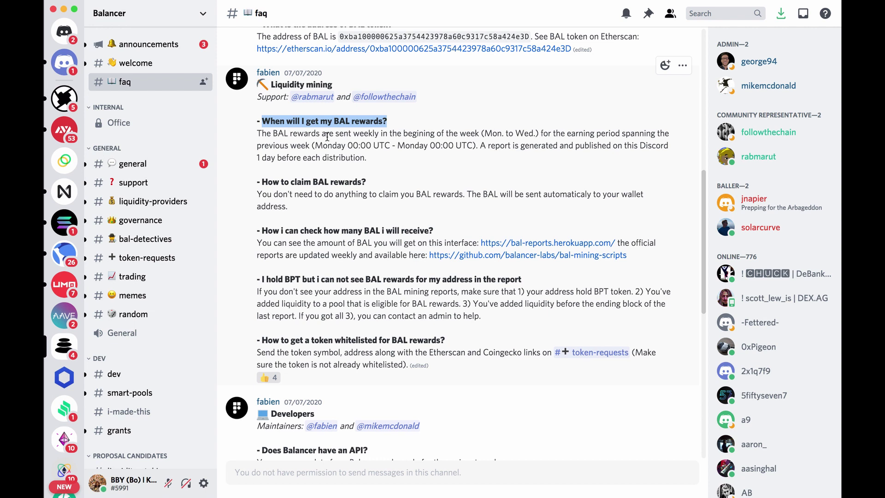
pyautogui.click(504, 243)
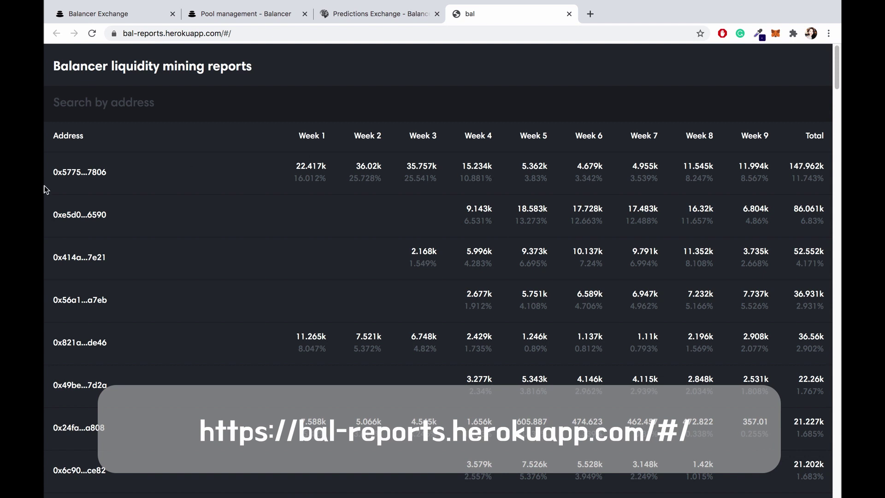
pyautogui.click(241, 13)
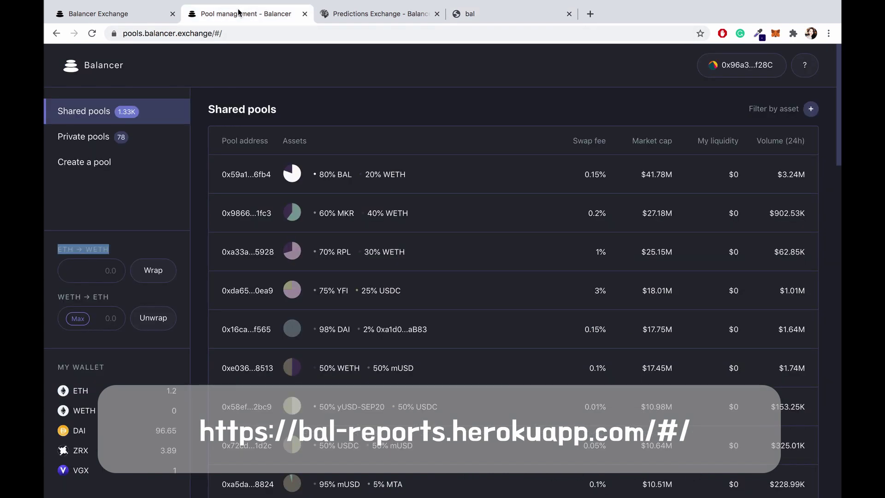